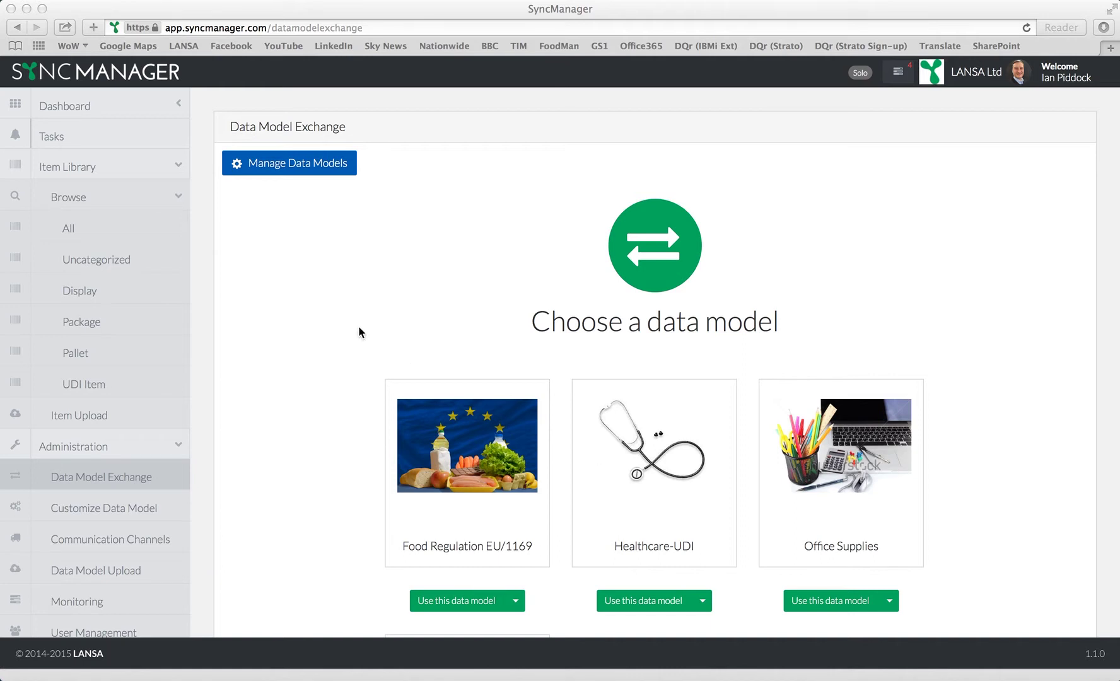
Step: Show the Item Library's All items listing, which is still empty
{"action": "left_click", "coordinate": [70, 235]}
{"action": "left_click", "coordinate": [71, 235]}
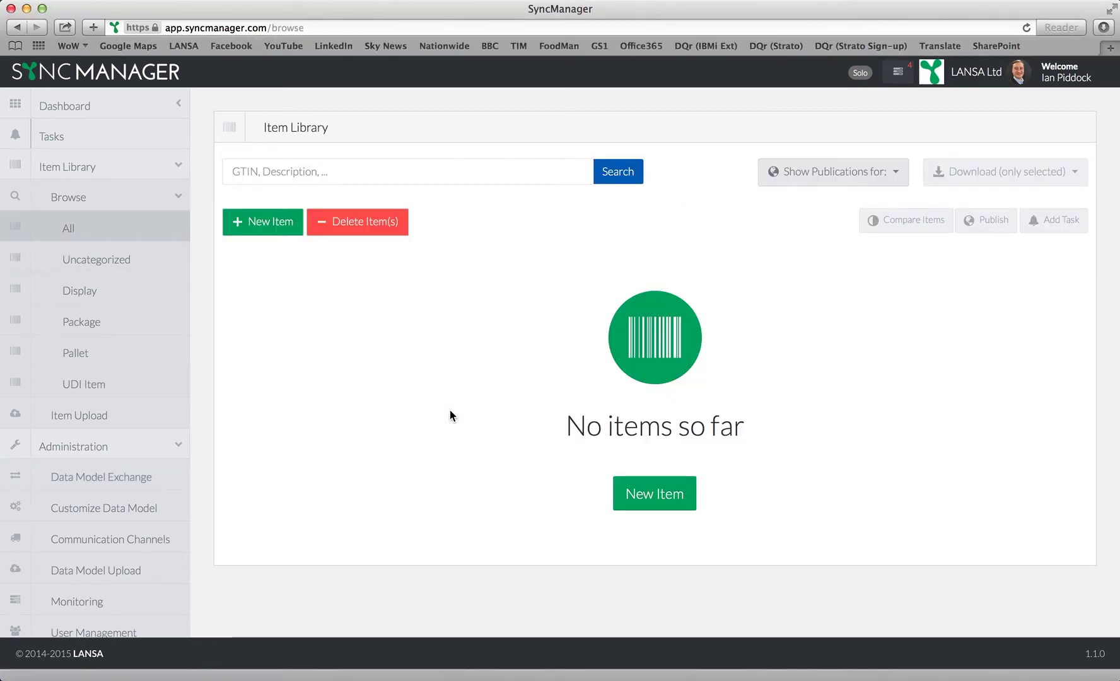
{"action": "left_click", "coordinate": [276, 224]}
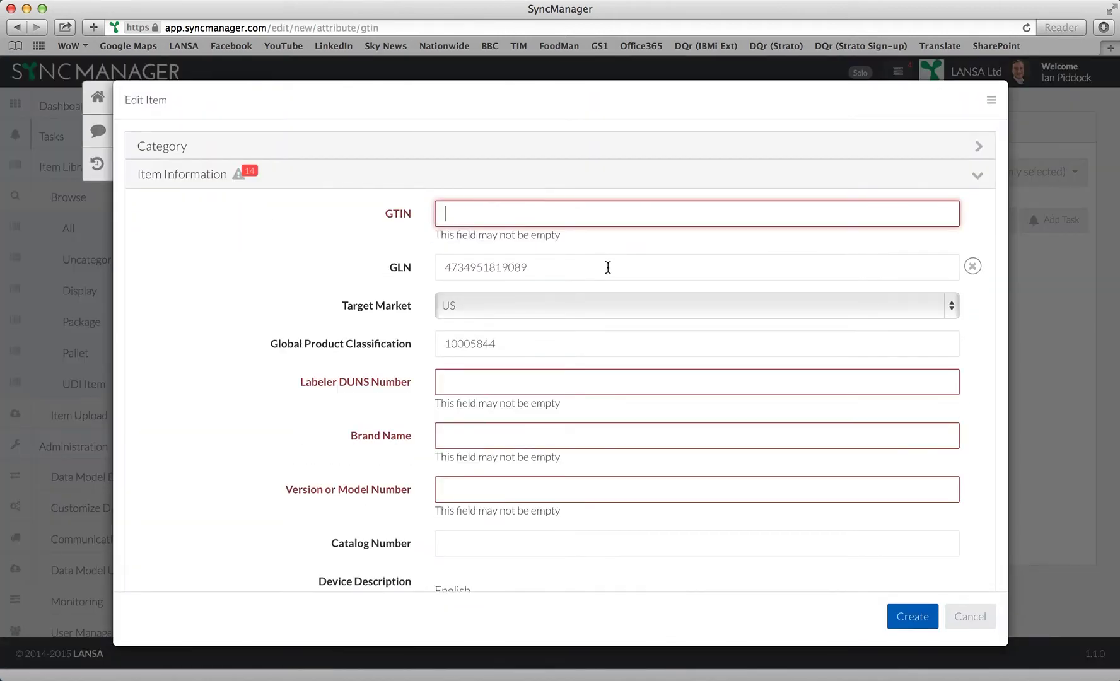
{"action": "mouse_move", "coordinate": [696, 267]}
{"action": "type", "text": "50"}
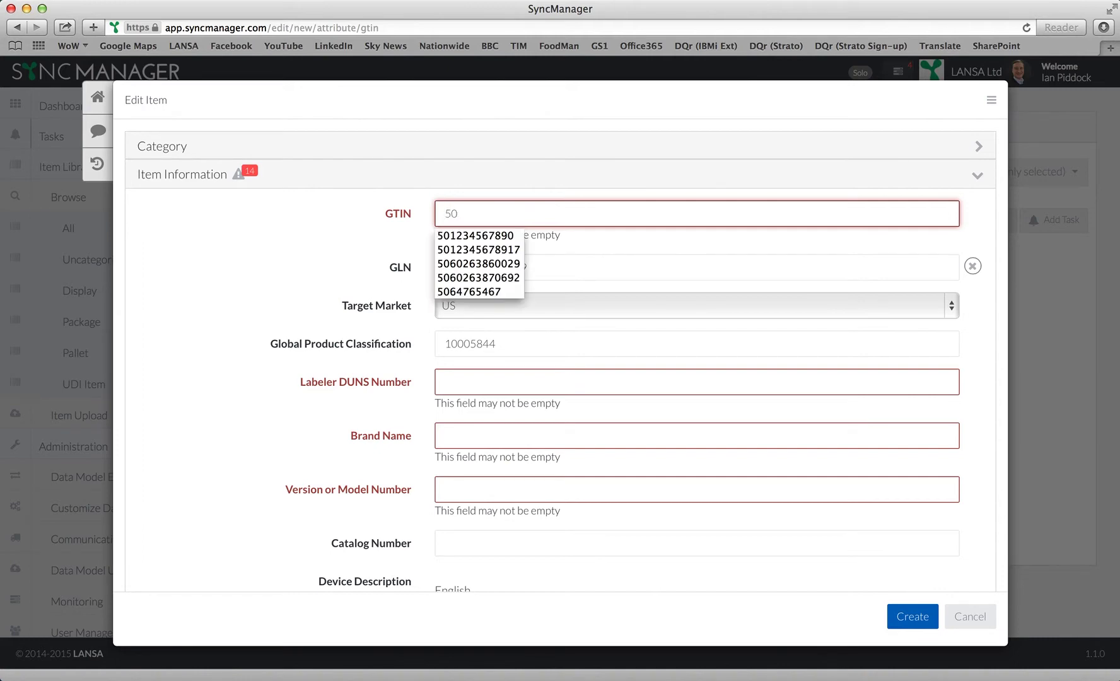
{"action": "type", "text": "123456"}
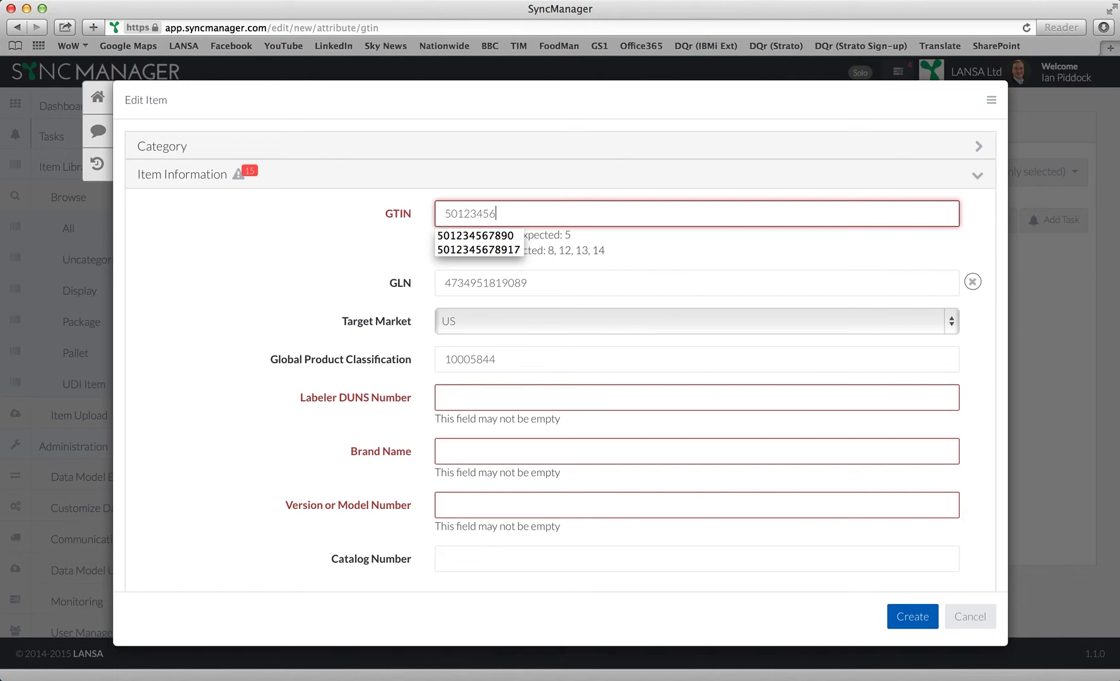
{"action": "type", "text": "78901"}
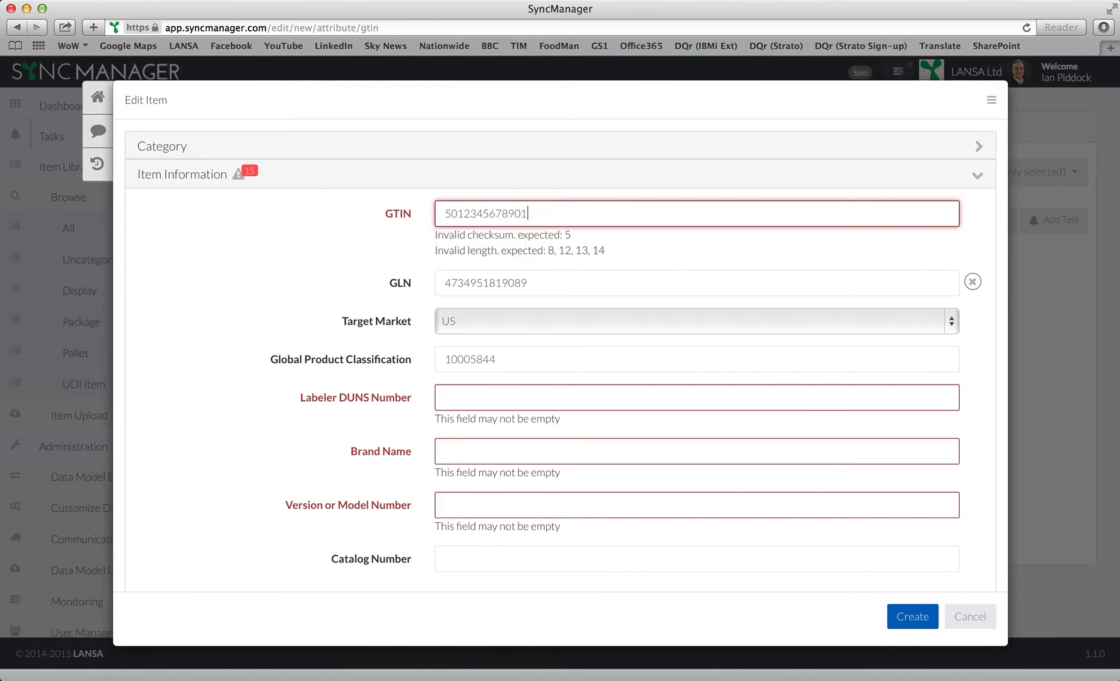
{"action": "key", "text": "Tab"}
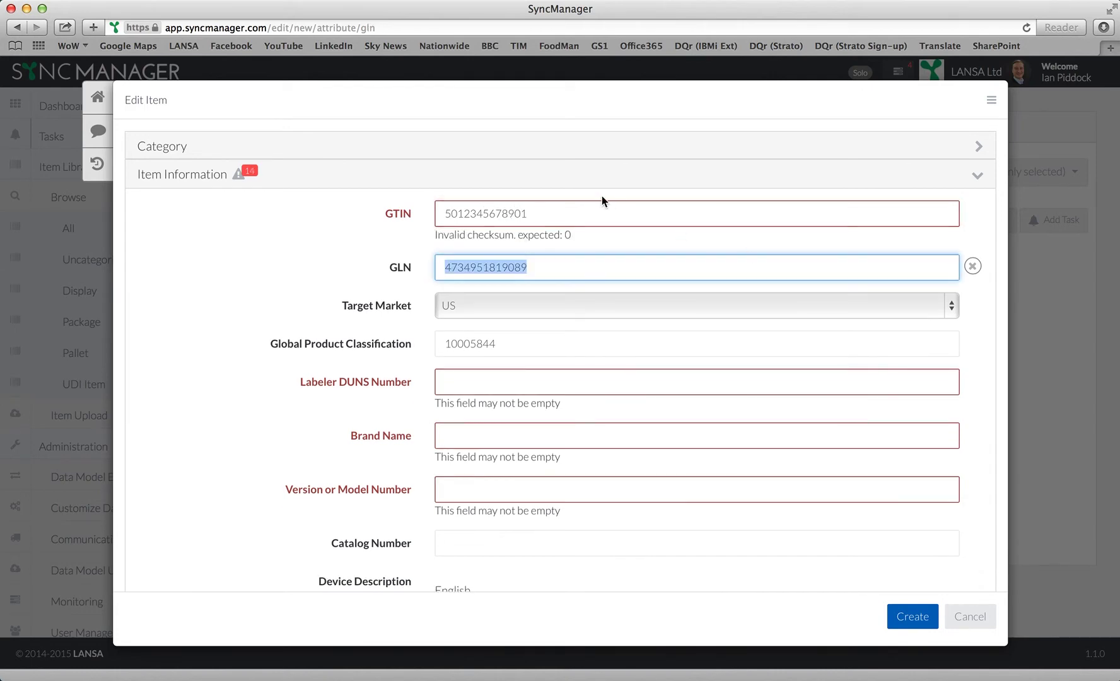
{"action": "left_click", "coordinate": [562, 213]}
{"action": "key", "text": "BackSpace"}
{"action": "type", "text": "0"}
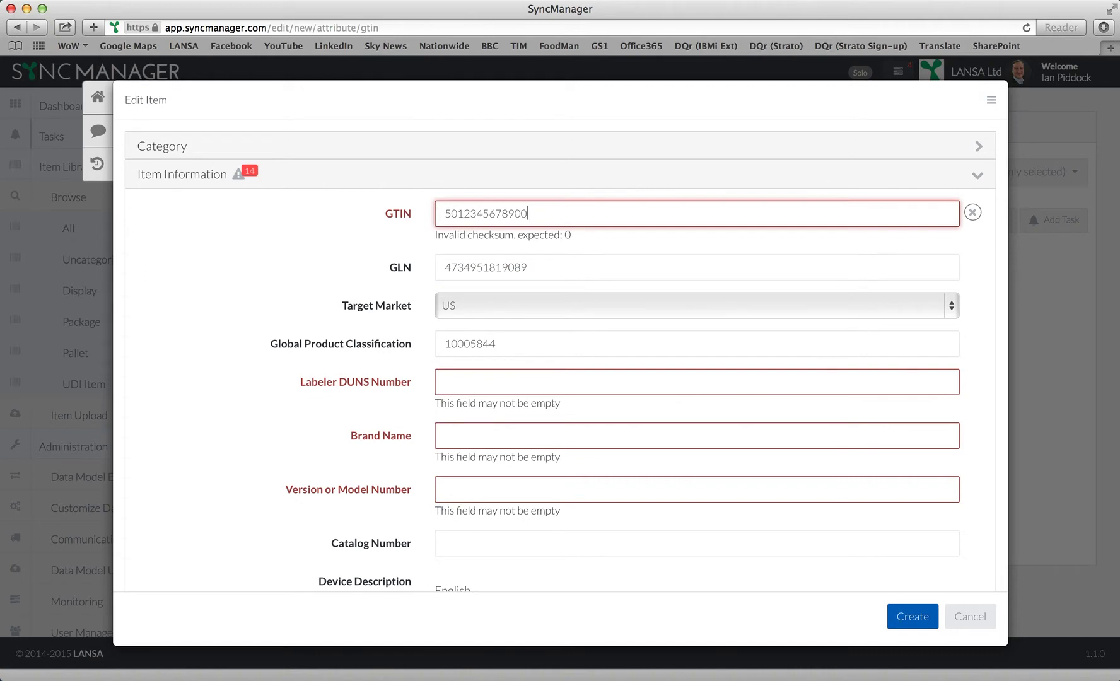
{"action": "key", "text": "Tab"}
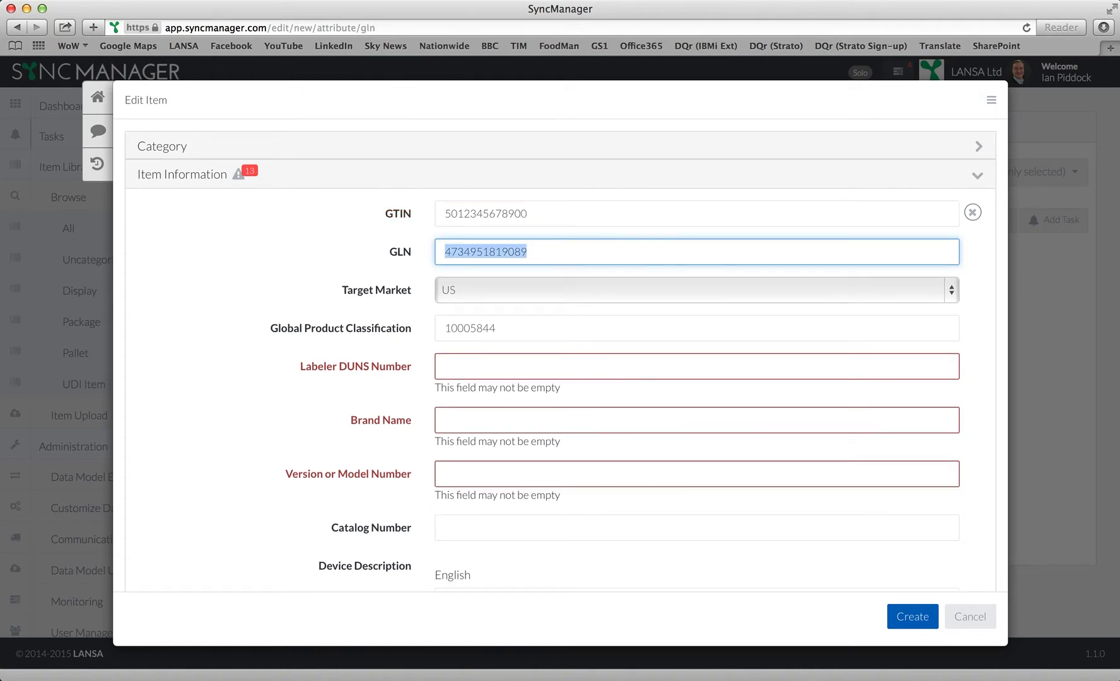
Step: Enter DUNS 1234567, brand LANSA, model 1, catalog 12345 and effective date May 15, 2015
{"action": "key", "text": "Tab"}
{"action": "key", "text": "Tab"}
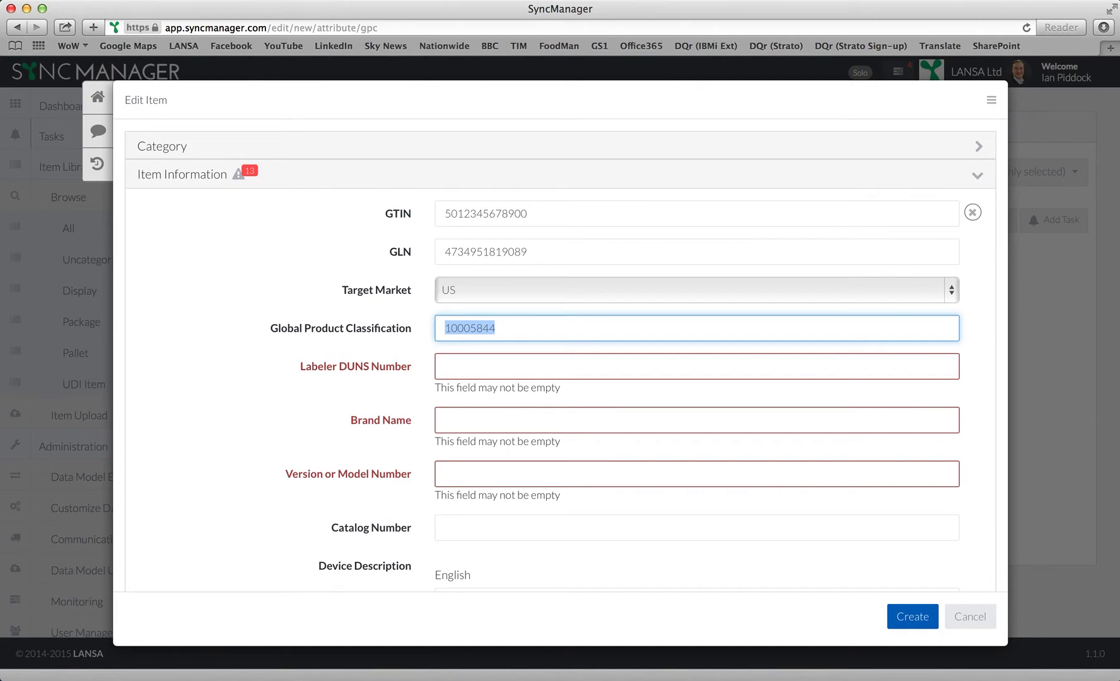
{"action": "key", "text": "Tab"}
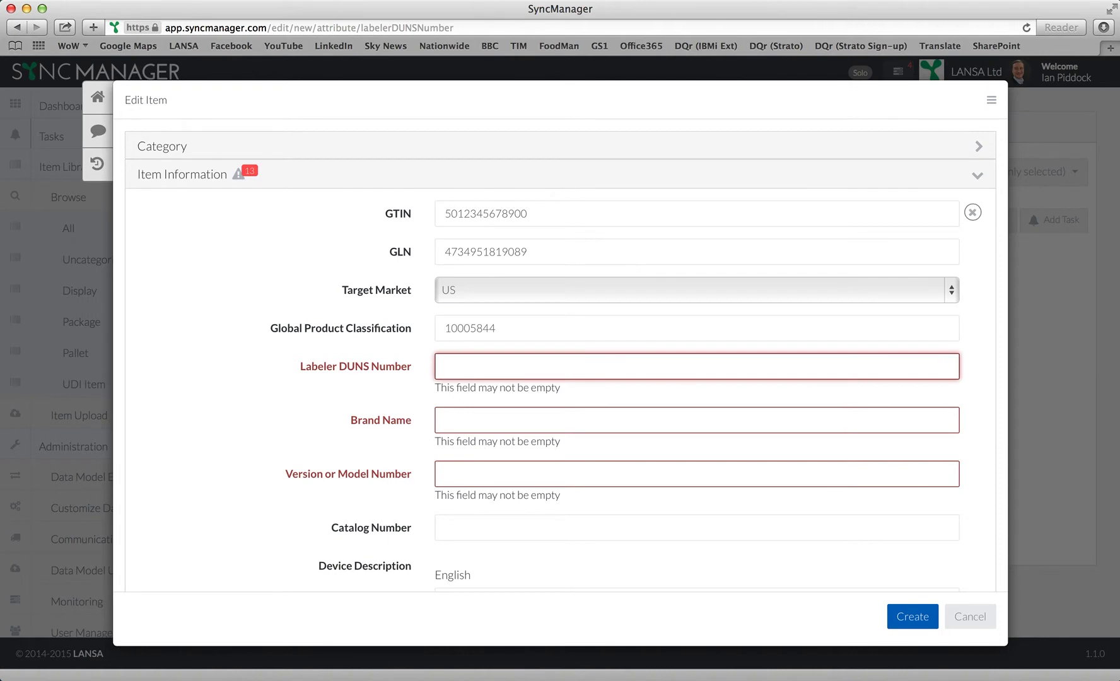
{"action": "type", "text": "12345"}
{"action": "type", "text": "67"}
{"action": "key", "text": "Tab"}
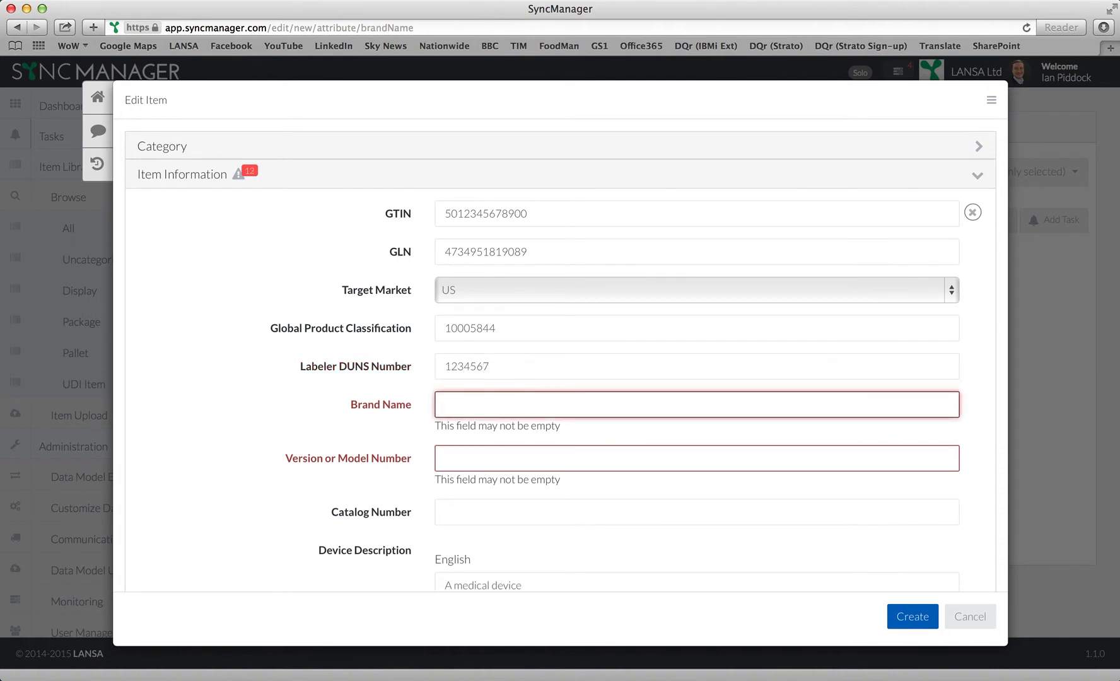
{"action": "type", "text": "LANSA"}
{"action": "key", "text": "Tab"}
{"action": "type", "text": "1"}
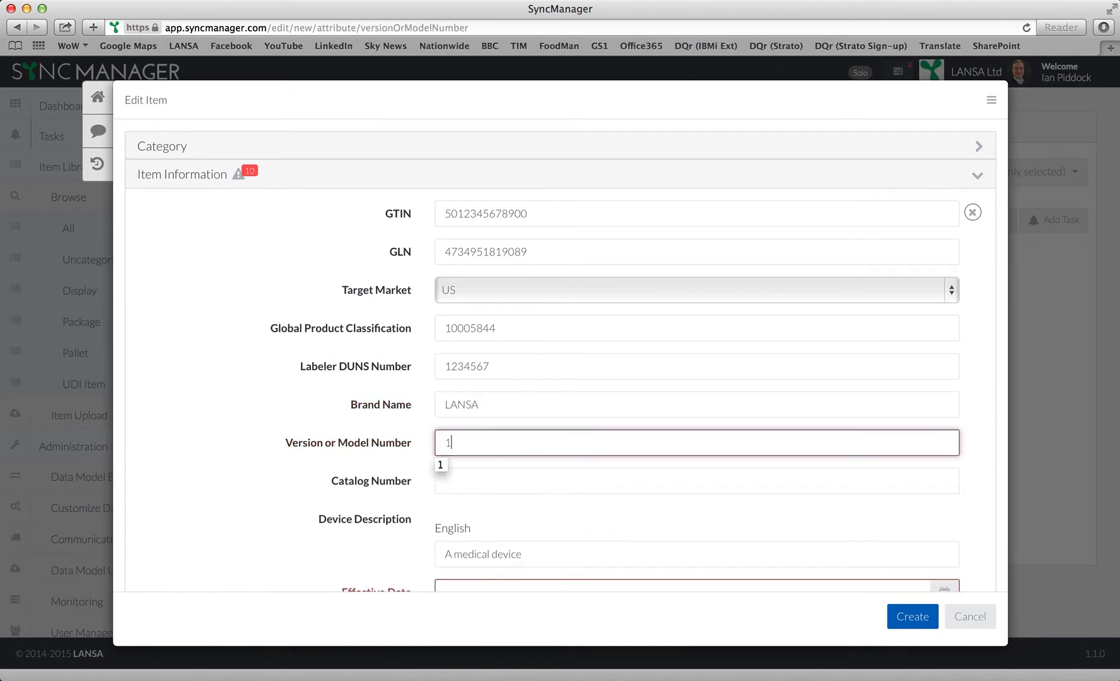
{"action": "key", "text": "Tab"}
{"action": "type", "text": "12345"}
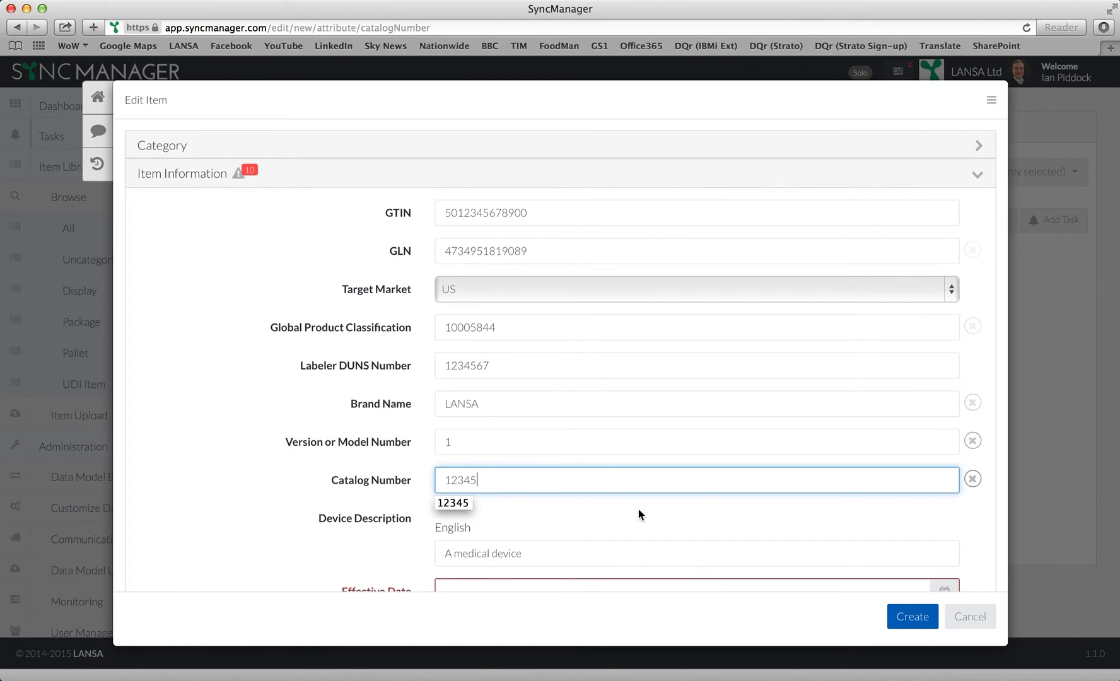
{"action": "scroll", "coordinate": [638, 509], "scroll_direction": "down", "scroll_amount": 2}
{"action": "scroll", "coordinate": [638, 510], "scroll_direction": "down", "scroll_amount": 2}
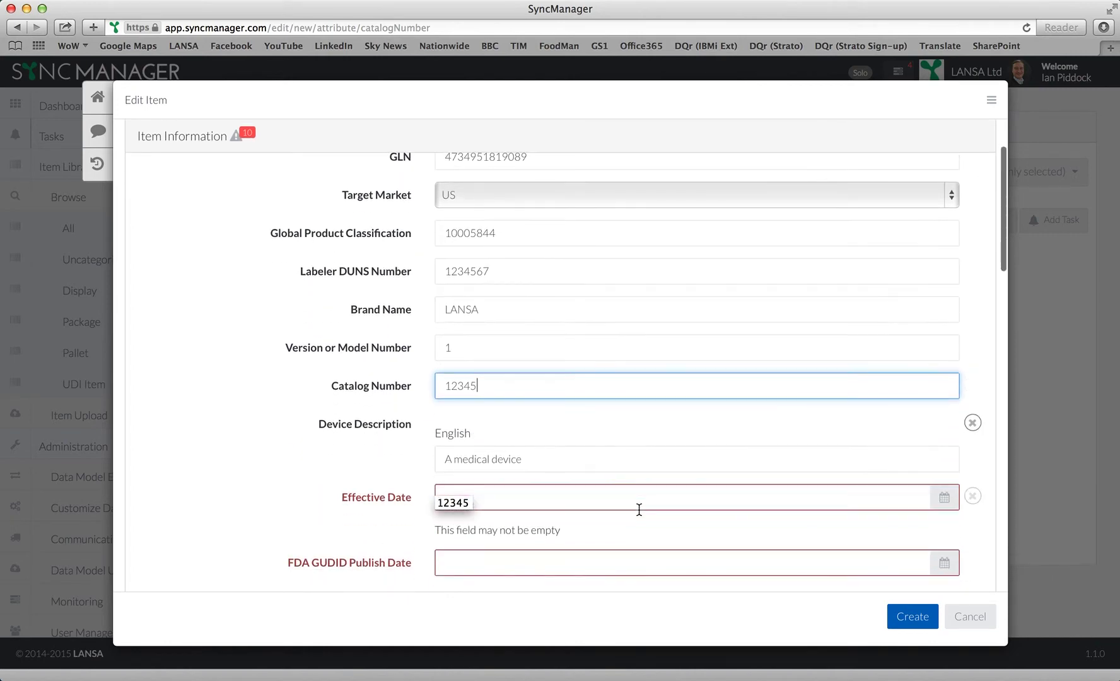
{"action": "scroll", "coordinate": [665, 508], "scroll_direction": "down", "scroll_amount": 1}
{"action": "left_click", "coordinate": [945, 478]}
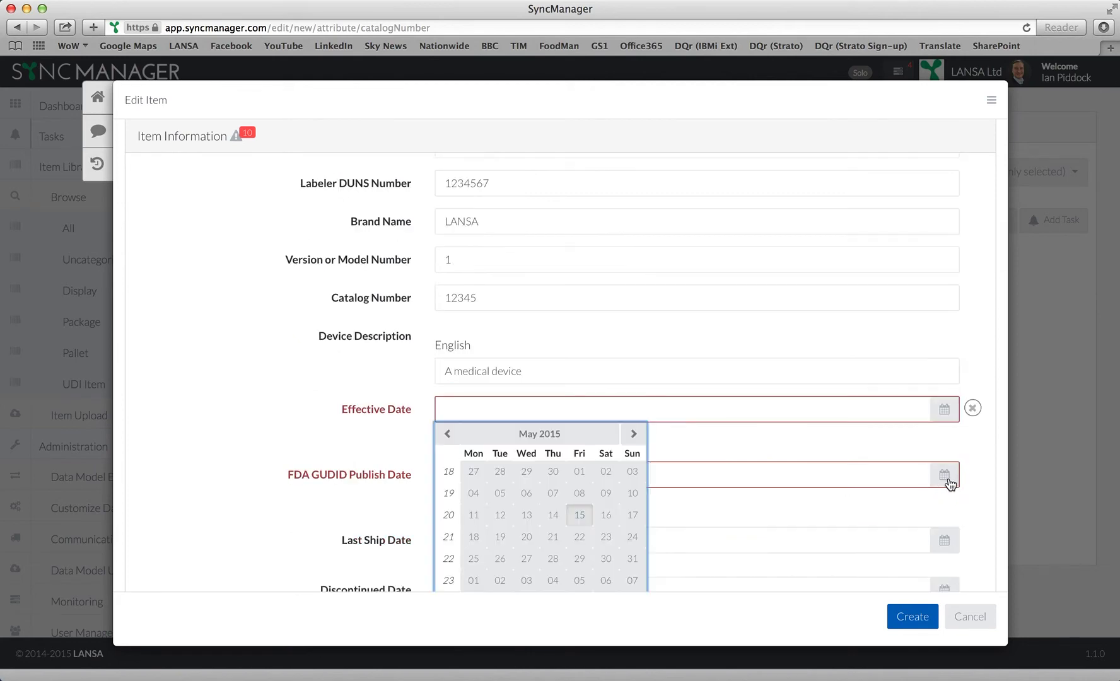
{"action": "left_click", "coordinate": [580, 516]}
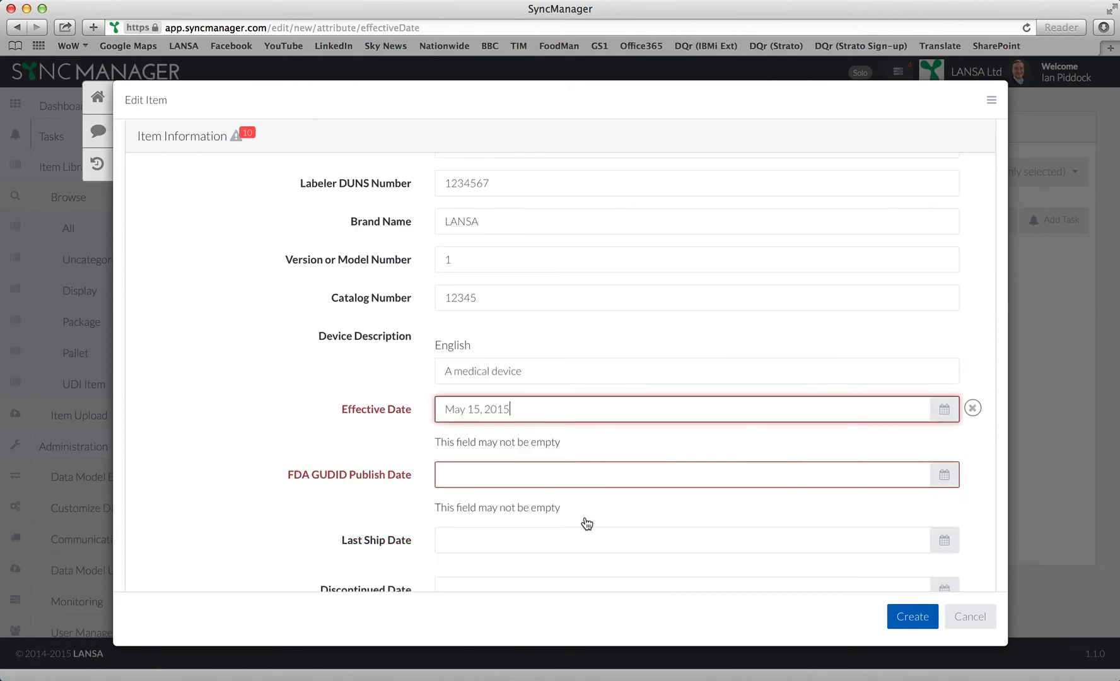
{"action": "scroll", "coordinate": [874, 191], "scroll_direction": "up", "scroll_amount": 5}
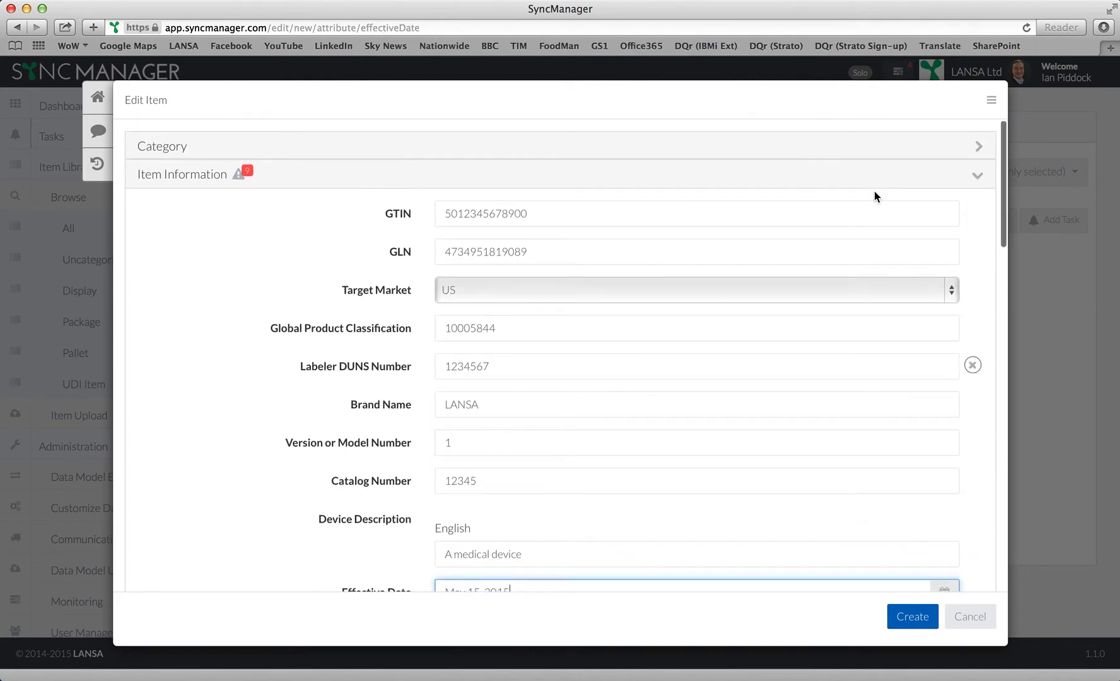
Step: Collapse the Item Information and Item Flags sections of the new item form
{"action": "left_click", "coordinate": [978, 174]}
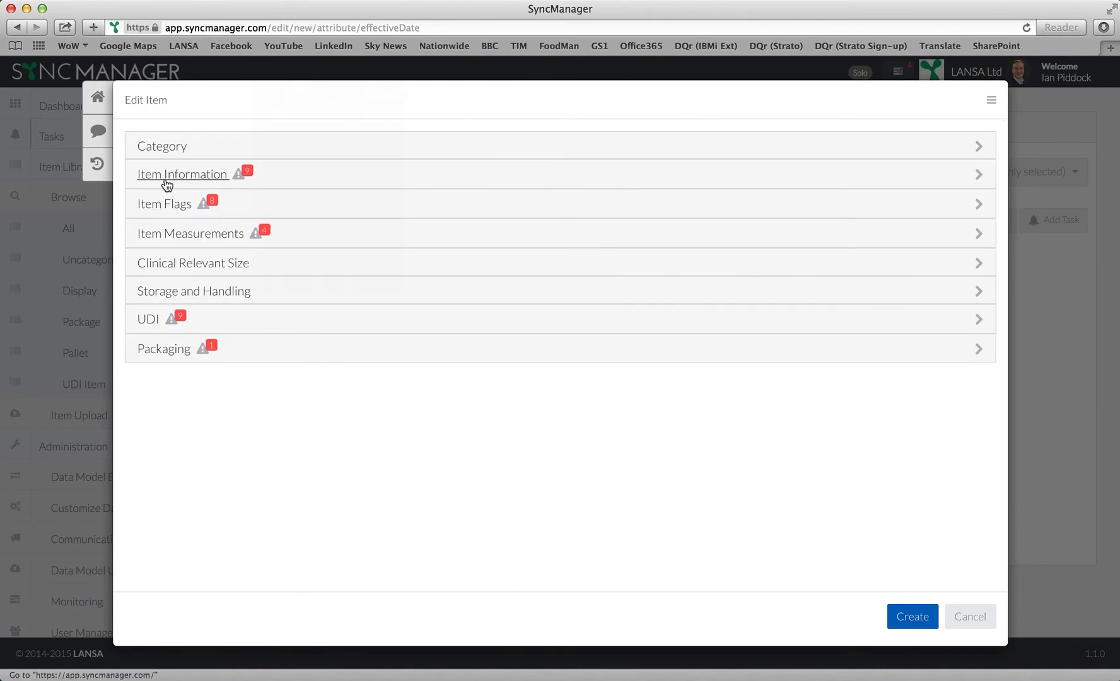
{"action": "left_click", "coordinate": [978, 206]}
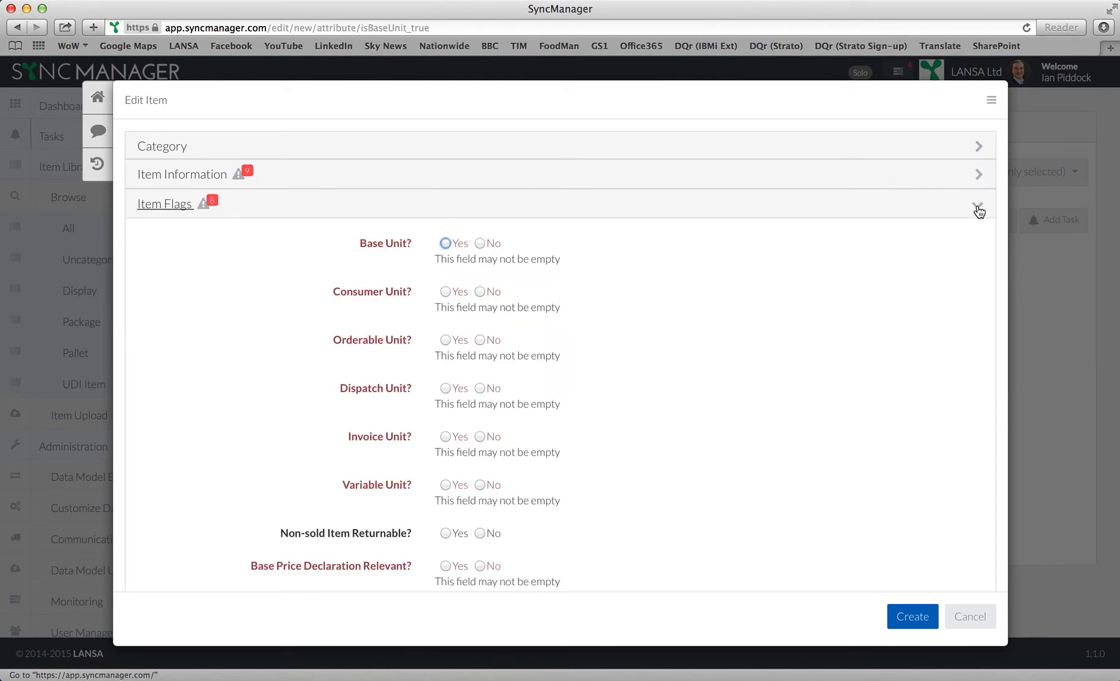
{"action": "left_click", "coordinate": [978, 211]}
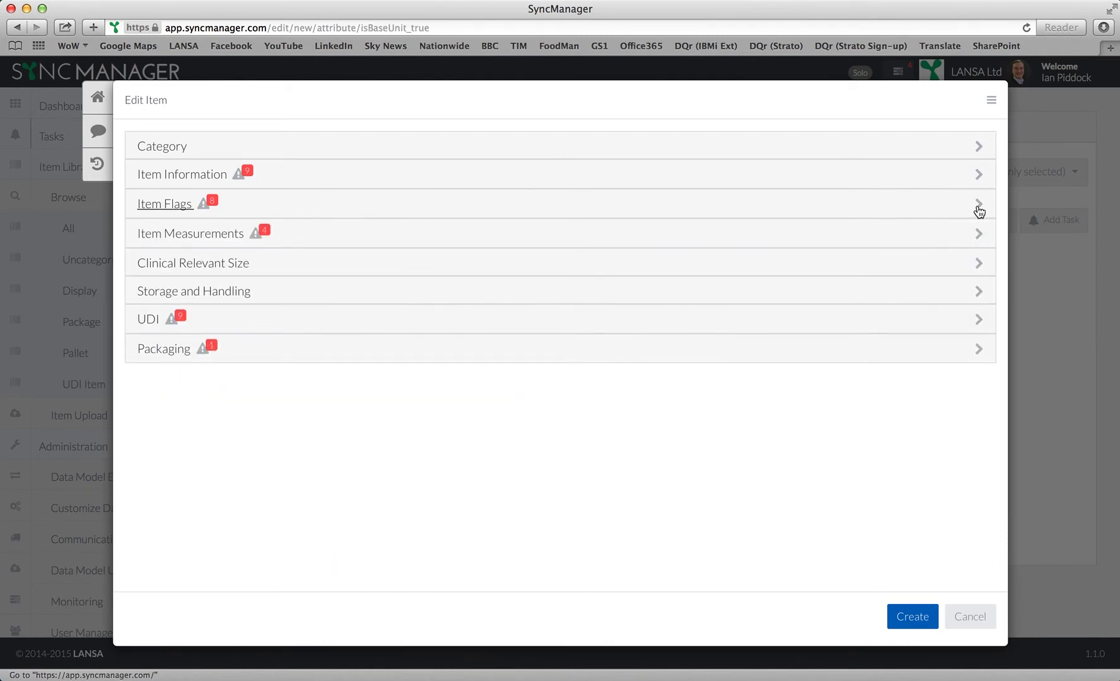
Step: Enter height 100 mm, width 20 mm, depth 10 mm and gross weight 25 g
{"action": "left_click", "coordinate": [979, 240]}
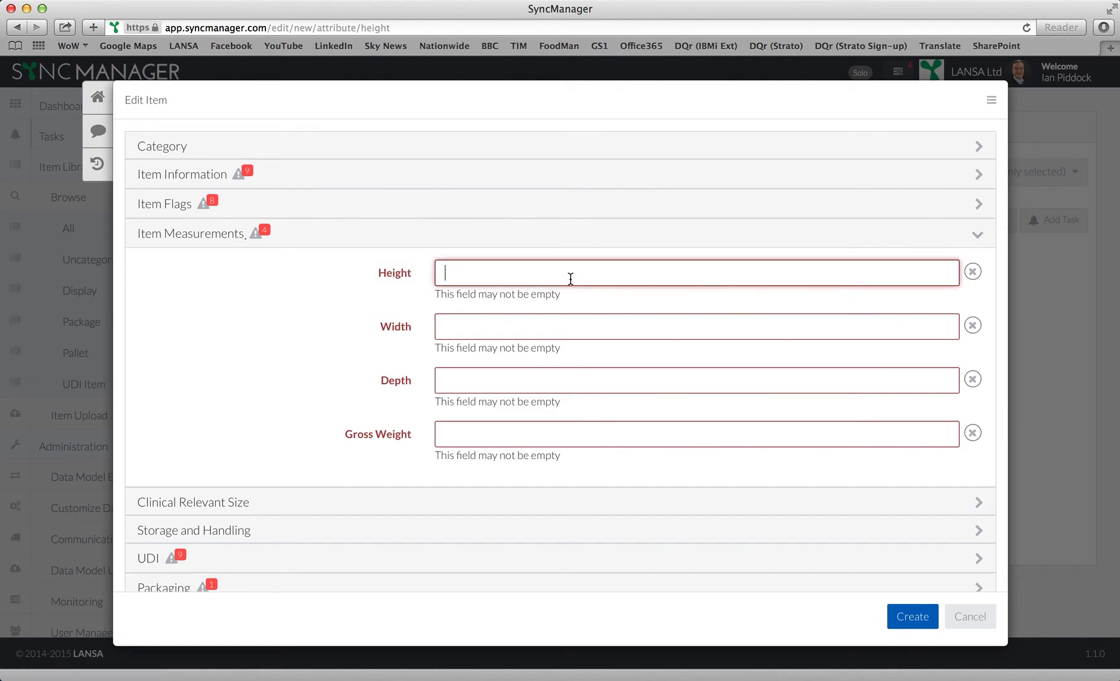
{"action": "type", "text": "100"}
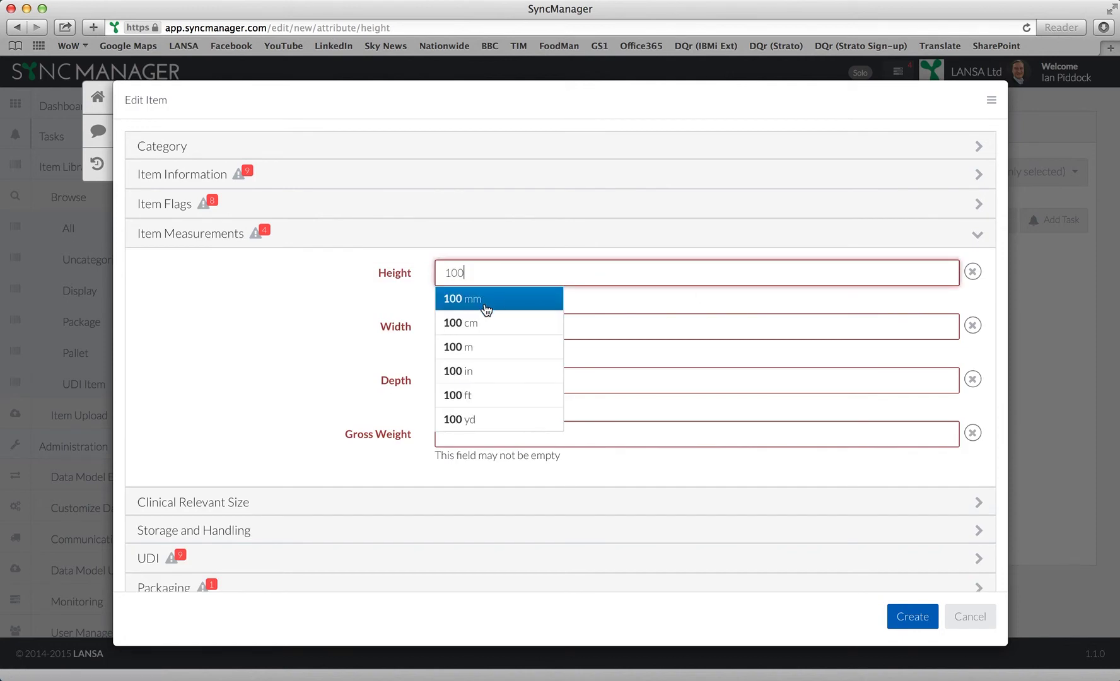
{"action": "left_click", "coordinate": [484, 309]}
{"action": "key", "text": "Tab"}
{"action": "type", "text": "20"}
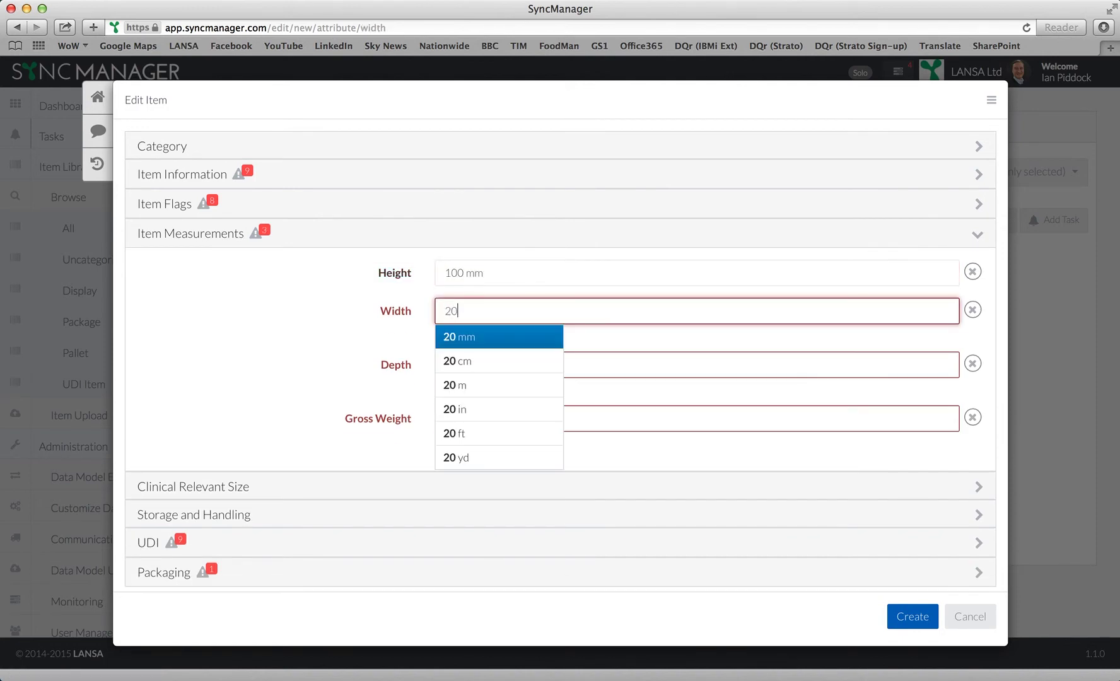
{"action": "left_click", "coordinate": [492, 340]}
{"action": "left_click", "coordinate": [484, 368]}
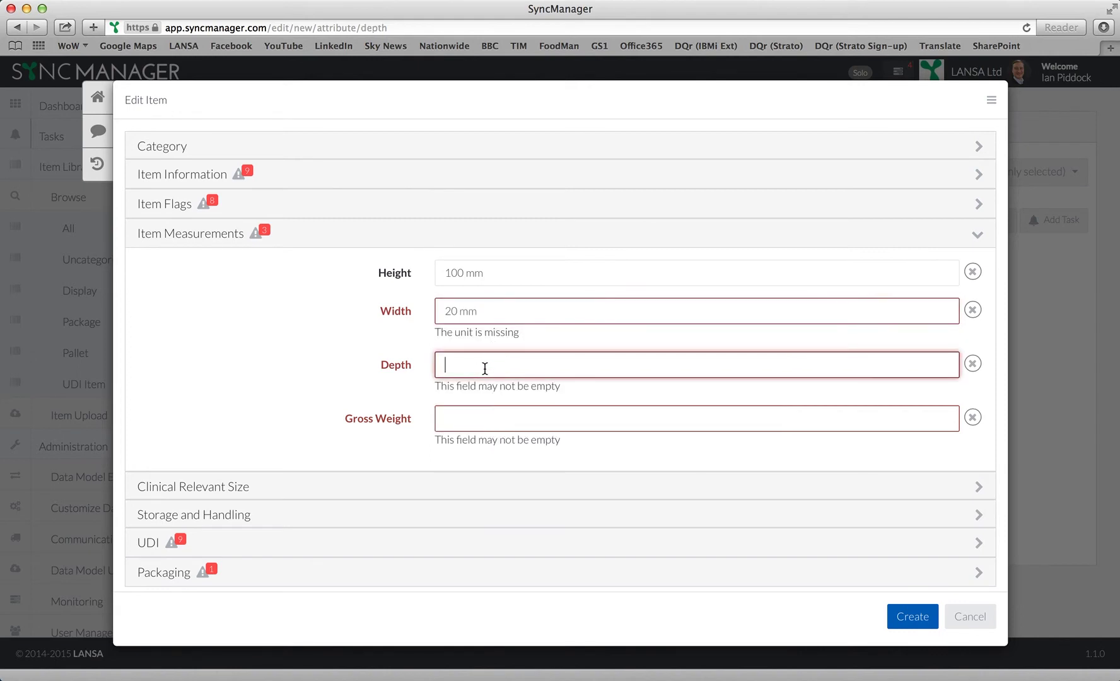
{"action": "type", "text": "10"}
{"action": "left_click", "coordinate": [483, 378]}
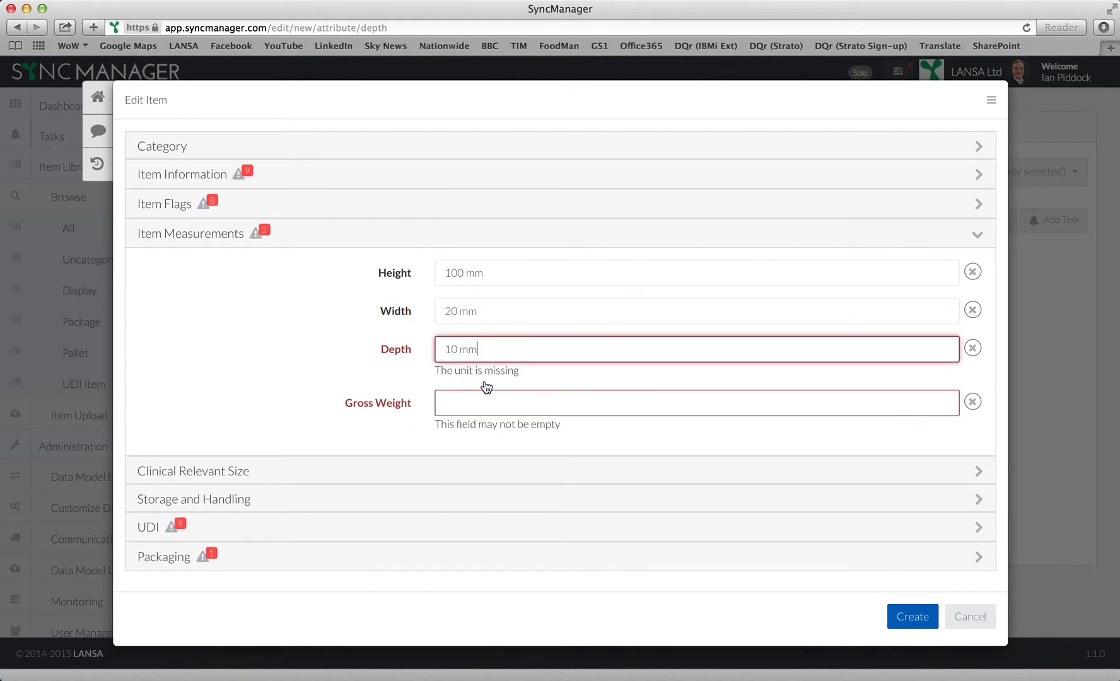
{"action": "left_click", "coordinate": [480, 405]}
{"action": "type", "text": "25"}
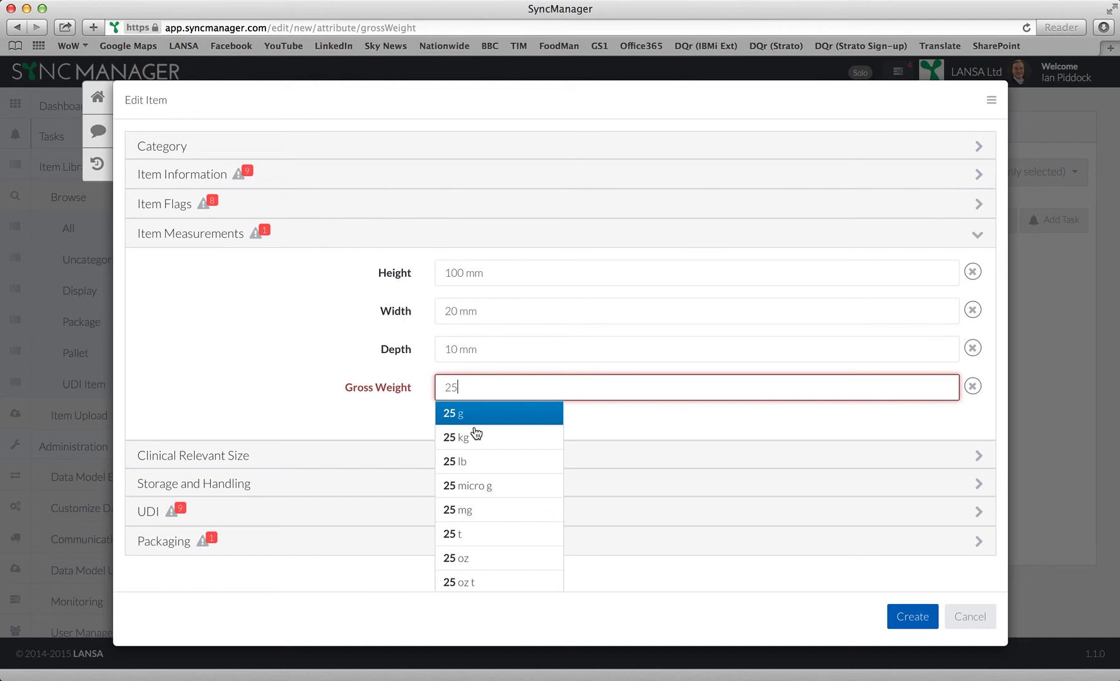
{"action": "left_click", "coordinate": [473, 417]}
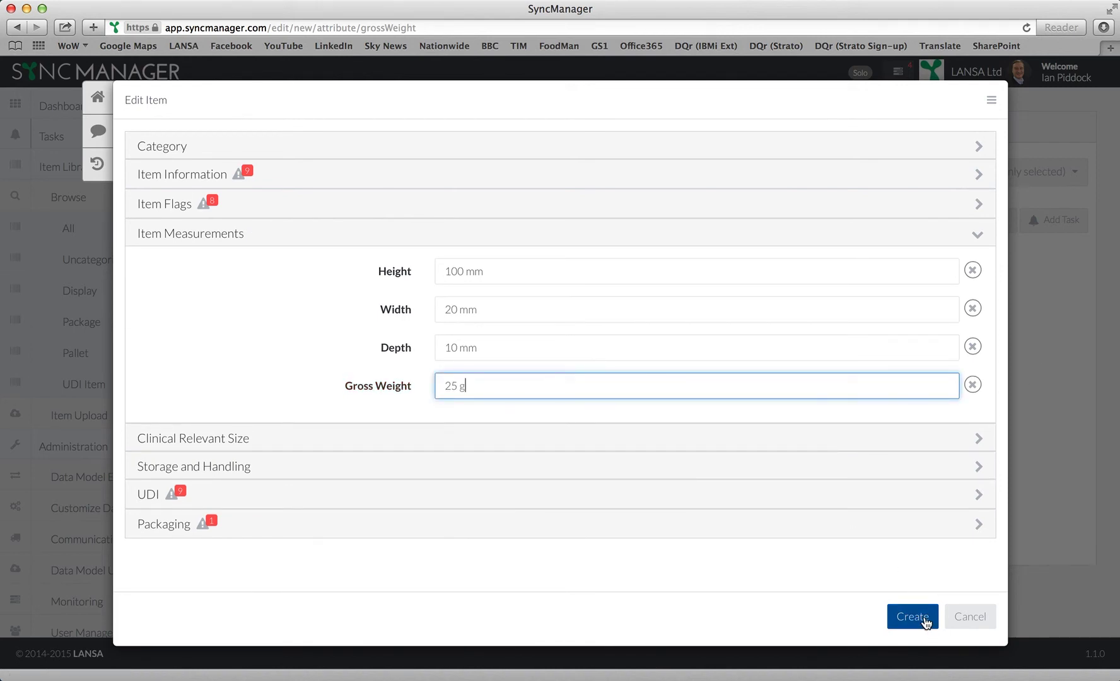
Step: Create the LANSA item so it is listed in the Item Library
{"action": "left_click", "coordinate": [926, 620]}
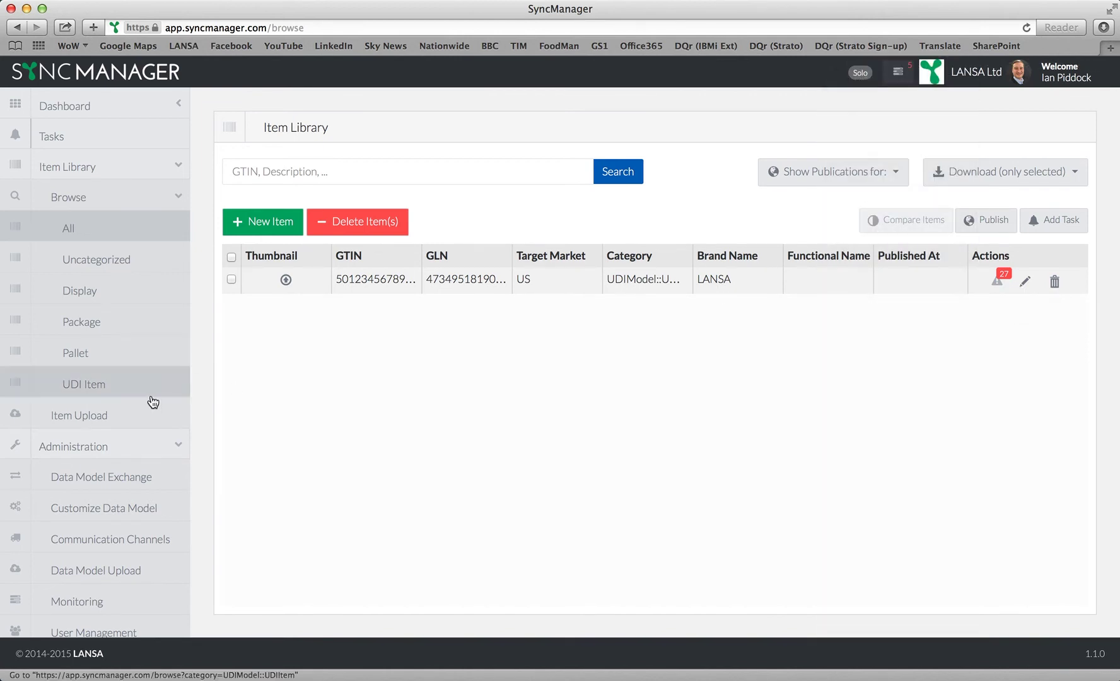
Step: Upload DeviceData.xlsx from the Medical Device folder through Item Upload
{"action": "left_click", "coordinate": [99, 419]}
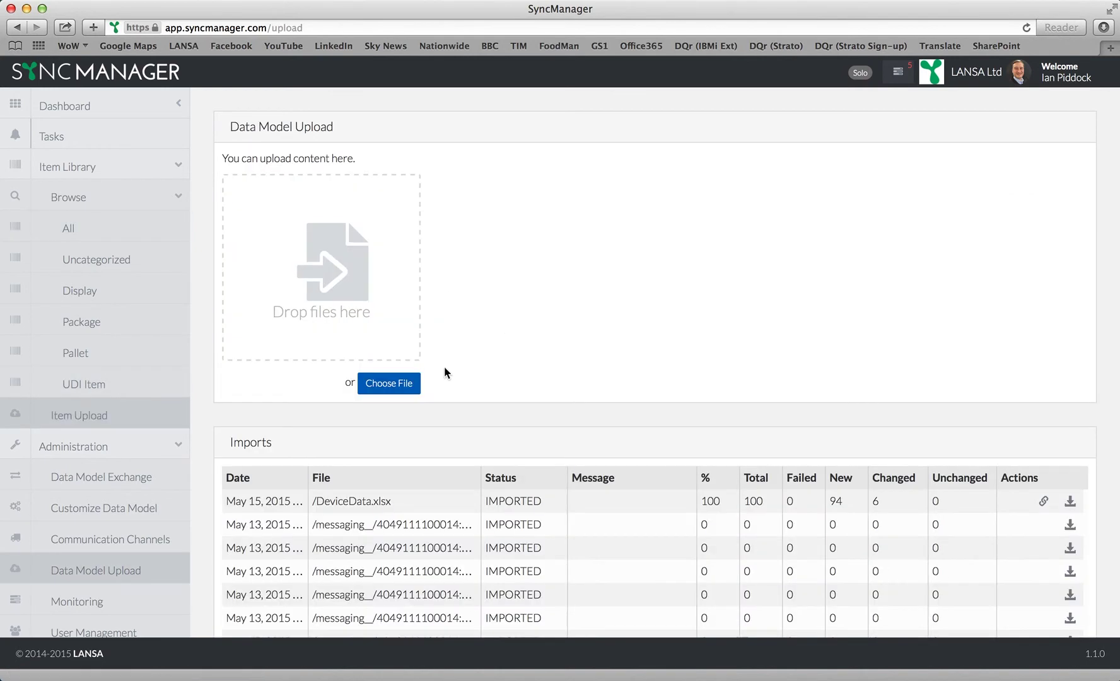
{"action": "left_click", "coordinate": [407, 389]}
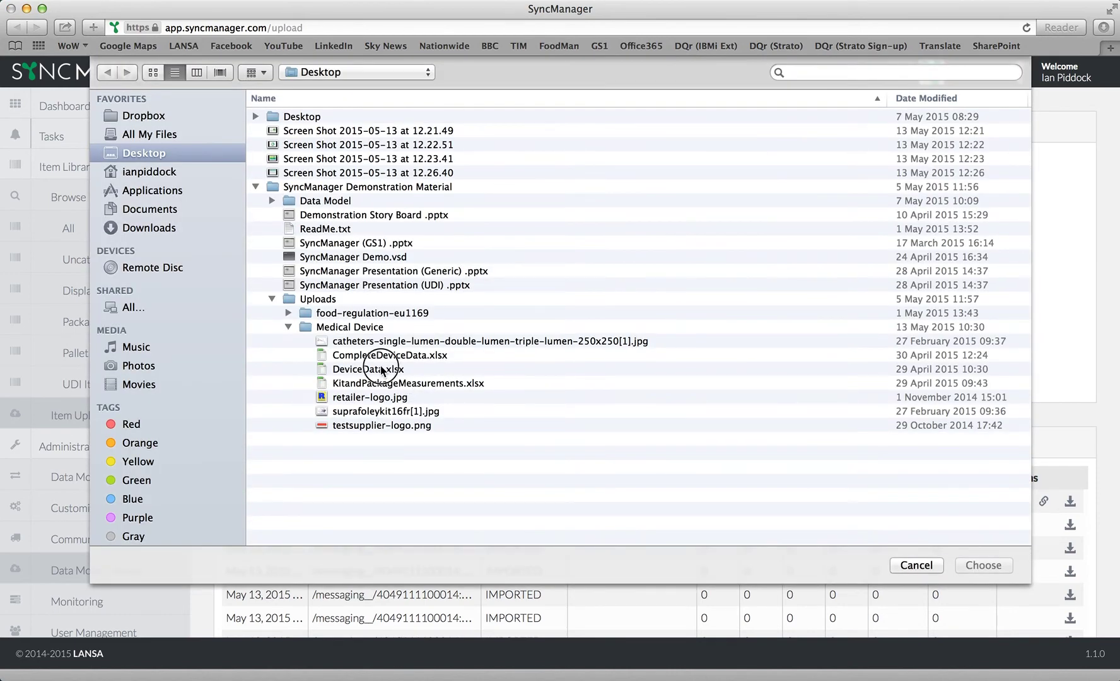
{"action": "left_click", "coordinate": [385, 372]}
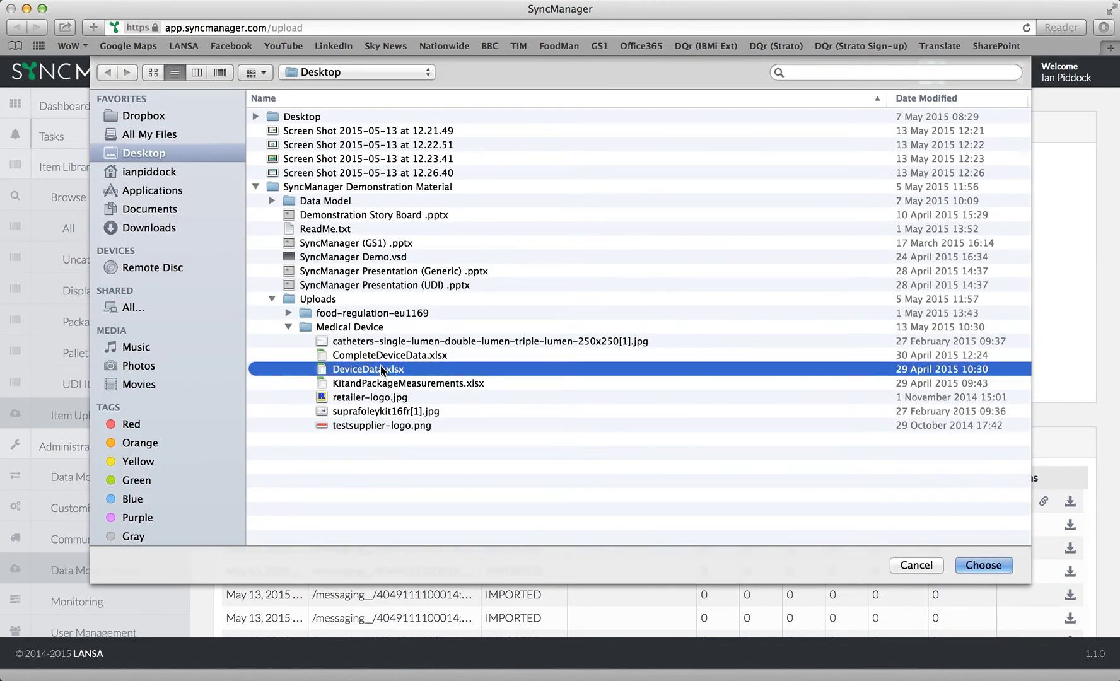
{"action": "left_click", "coordinate": [984, 566]}
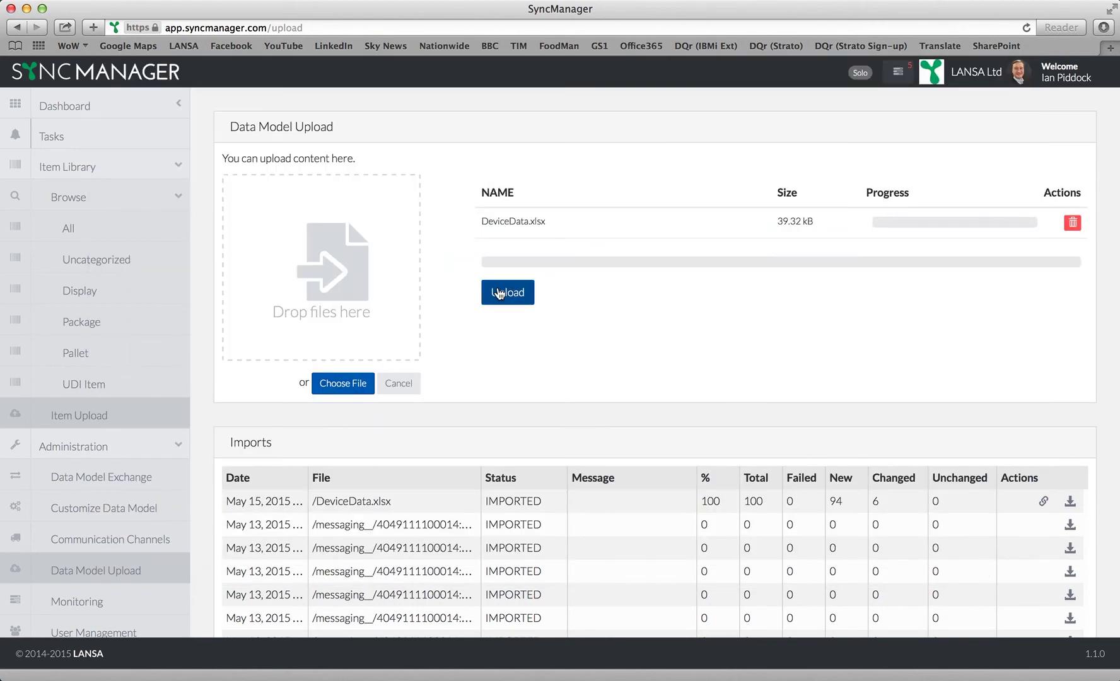
{"action": "left_click", "coordinate": [500, 295]}
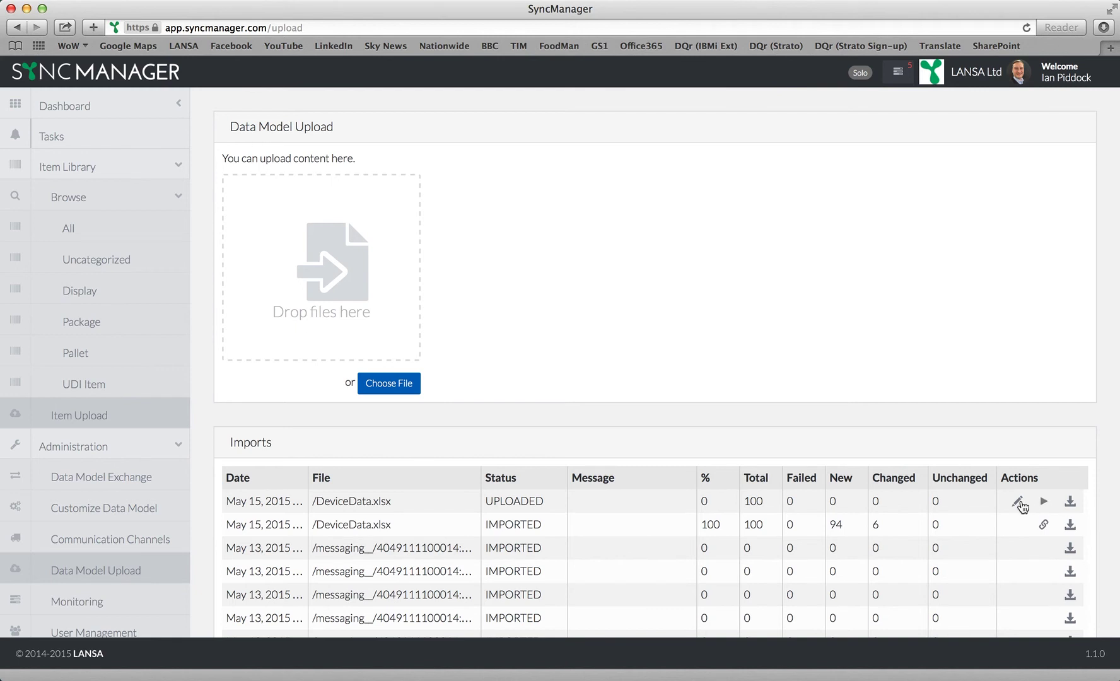
Step: Open the uploaded DeviceData.xlsx's column mapping and keep GTIN mapped to gtin
{"action": "left_click", "coordinate": [1019, 506]}
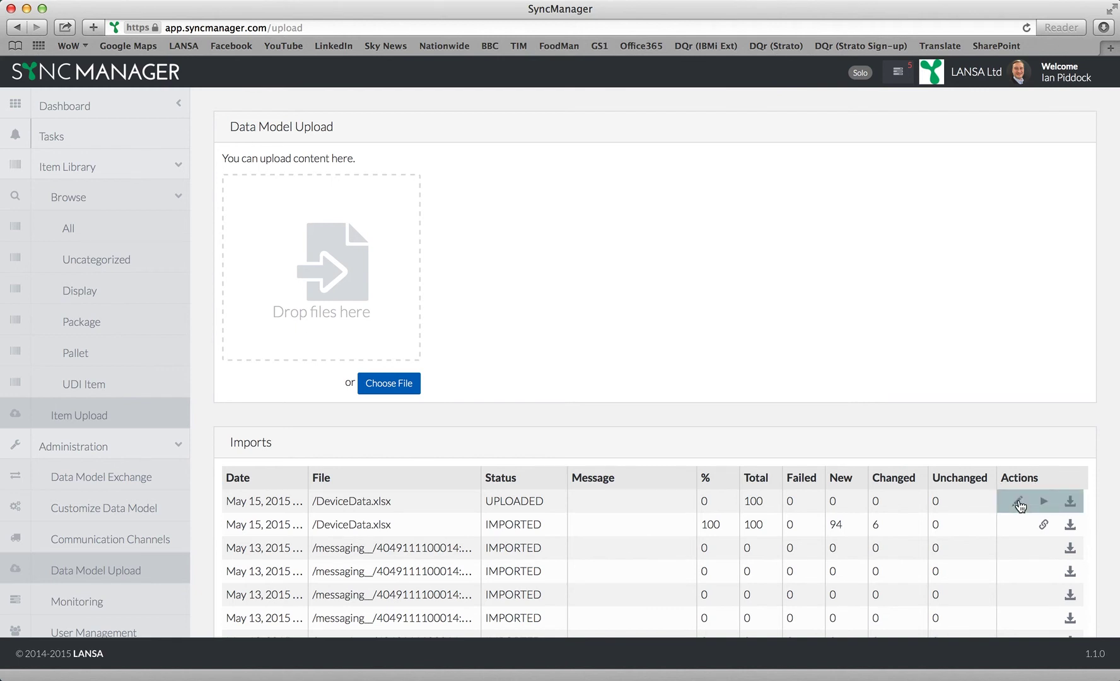
{"action": "left_click", "coordinate": [1020, 506]}
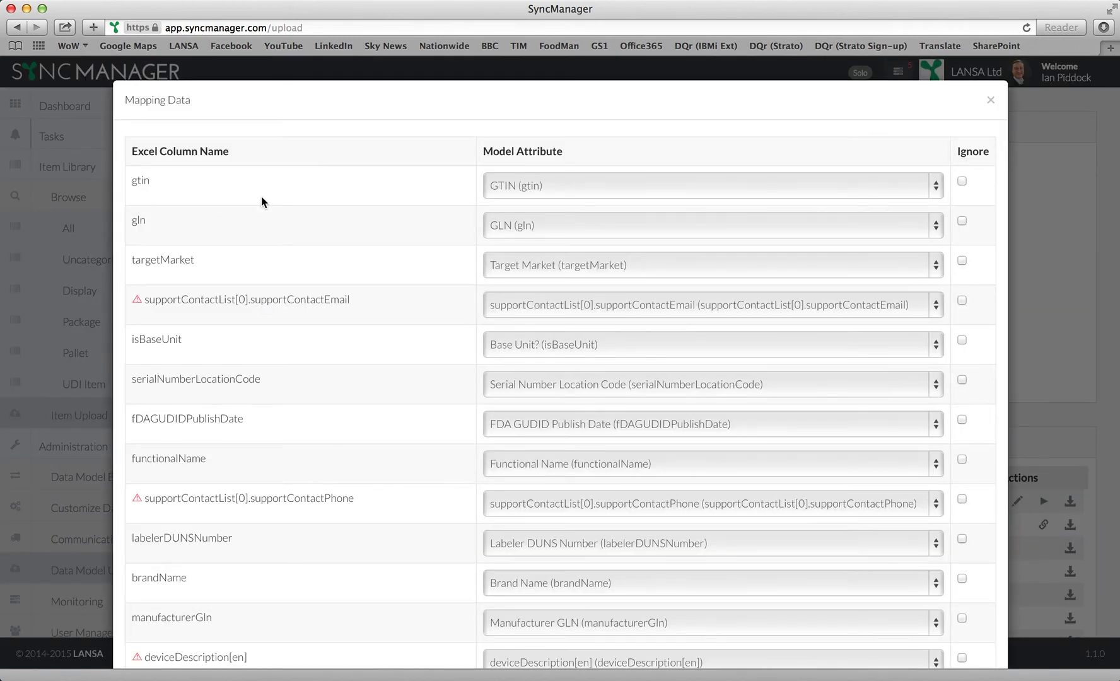
{"action": "left_click", "coordinate": [938, 185]}
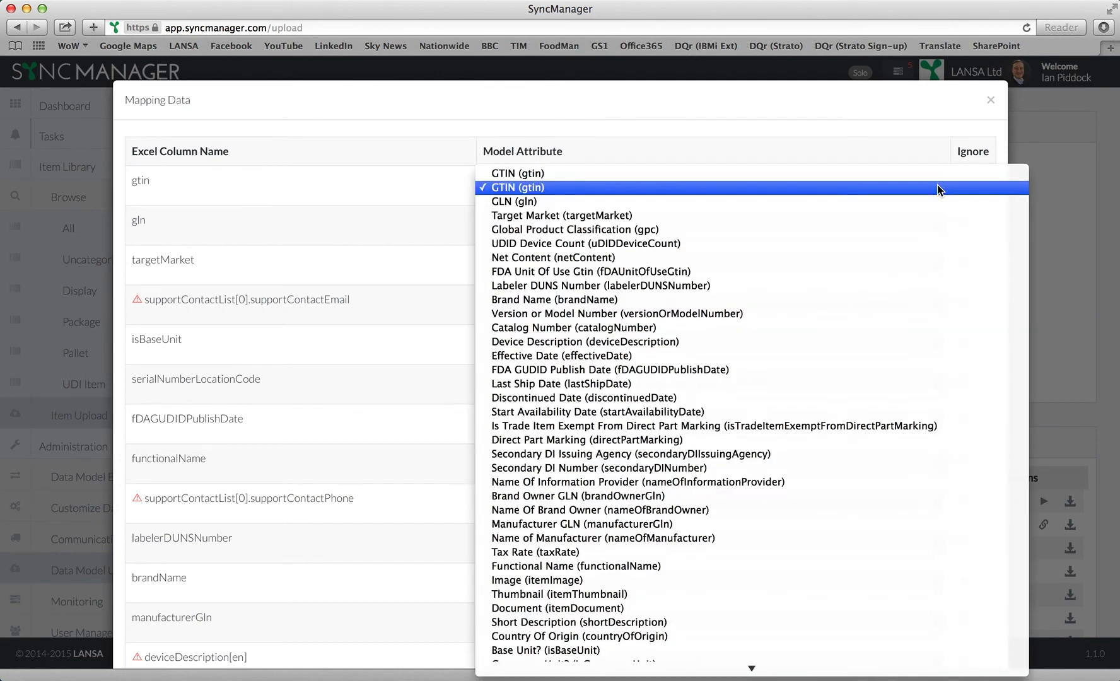
{"action": "left_click", "coordinate": [937, 187]}
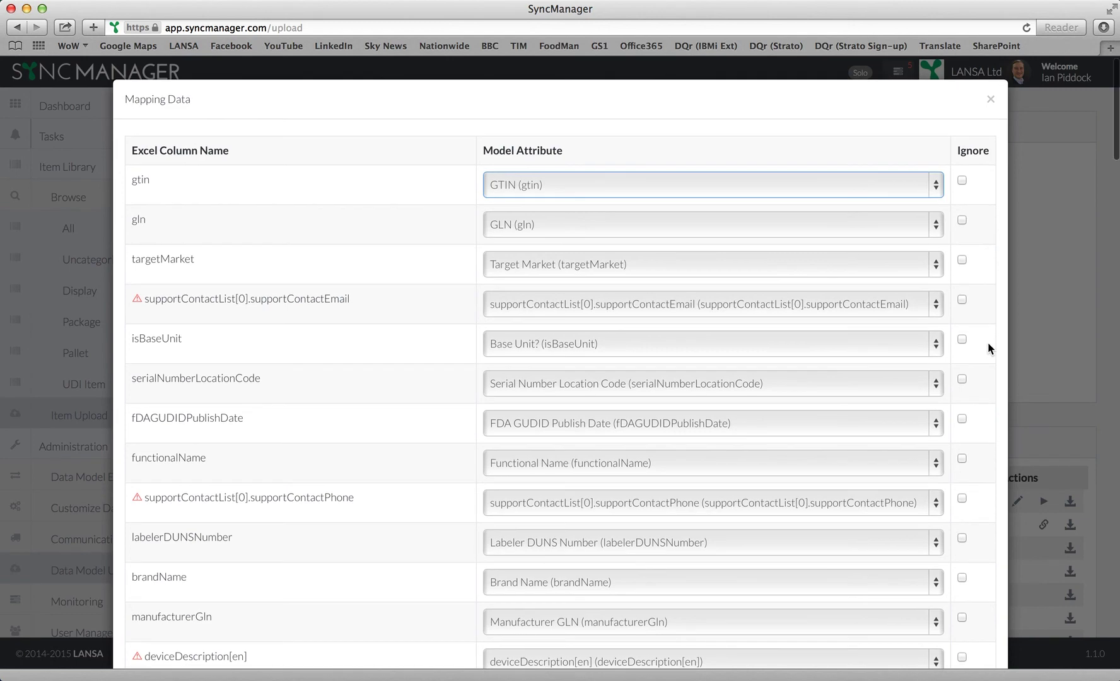
{"action": "scroll", "coordinate": [989, 346], "scroll_direction": "down", "scroll_amount": 5}
{"action": "scroll", "coordinate": [989, 348], "scroll_direction": "down", "scroll_amount": 5}
{"action": "scroll", "coordinate": [989, 348], "scroll_direction": "down", "scroll_amount": 10}
{"action": "scroll", "coordinate": [989, 347], "scroll_direction": "down", "scroll_amount": 10}
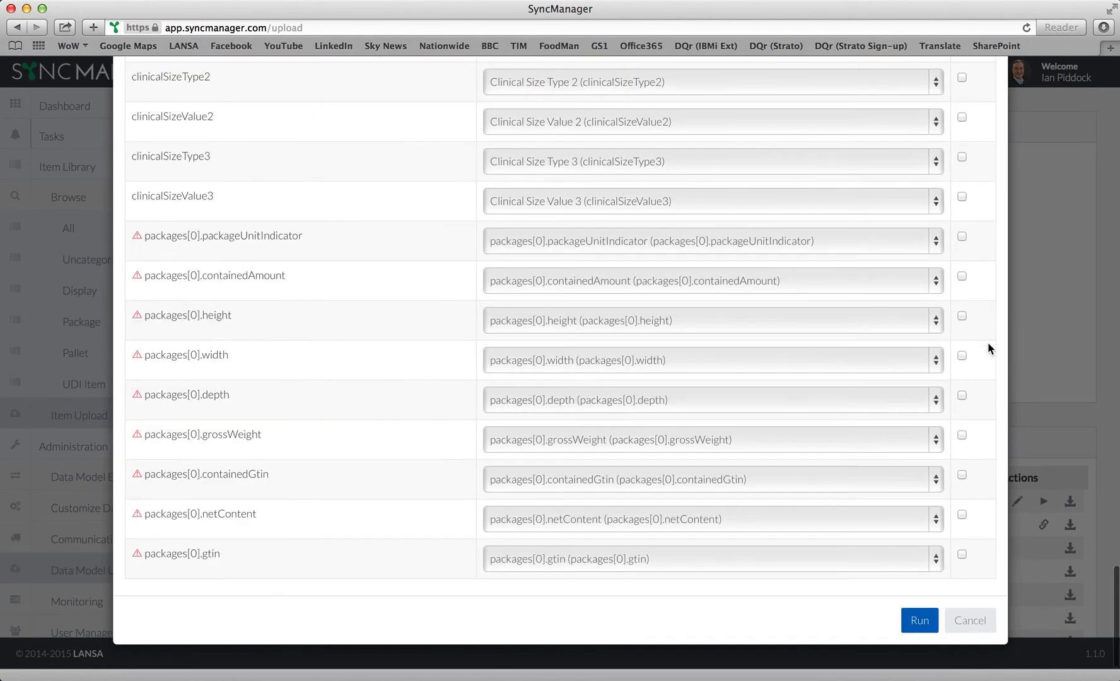
Step: Run the DeviceData.xlsx import: 100 rows, 94 new, 6 changed, 0 failed
{"action": "left_click", "coordinate": [919, 622]}
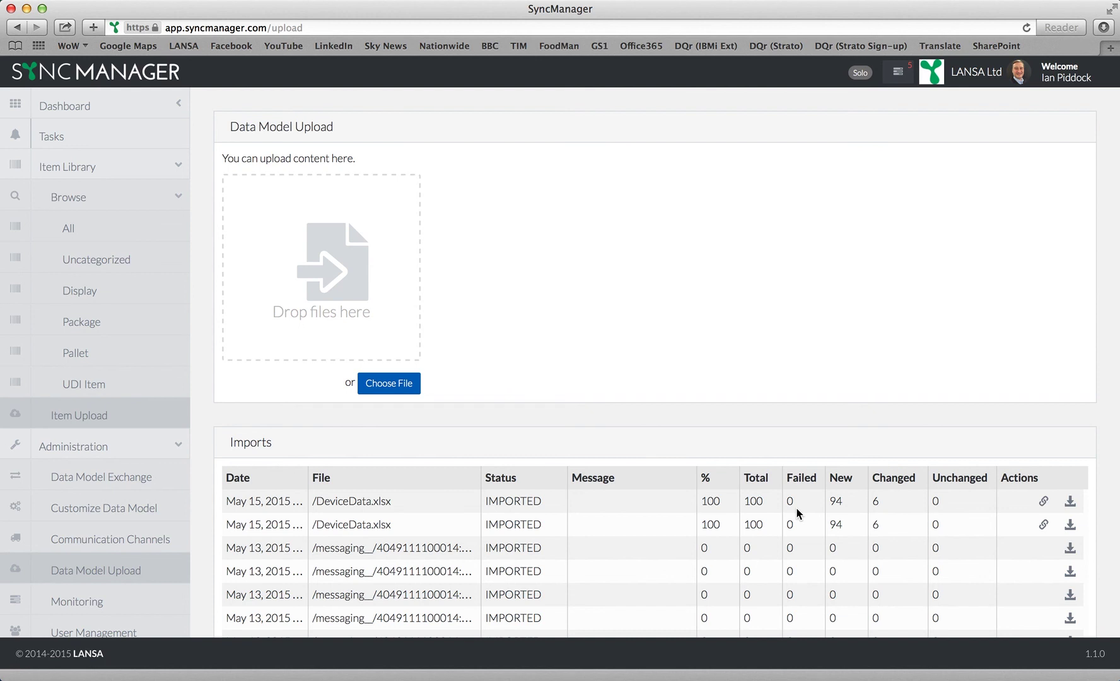
Step: Browse all Item Library items to see the imported A-Cath devices
{"action": "left_click", "coordinate": [71, 228]}
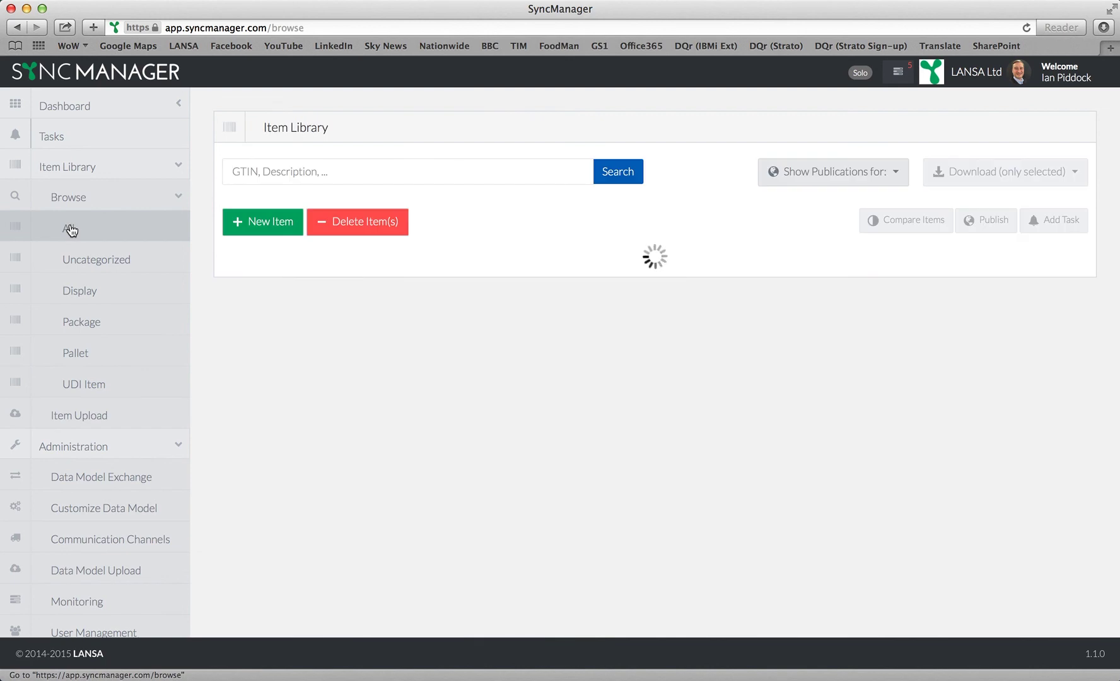